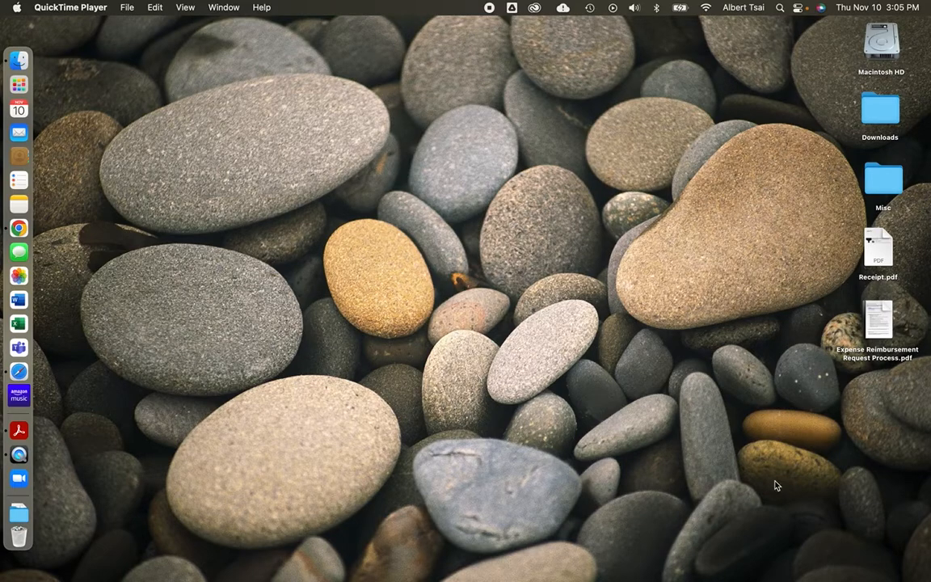
Locate Receipt.pdf on the desktop and bring the Interlake Music Chrome window forward
click(878, 249)
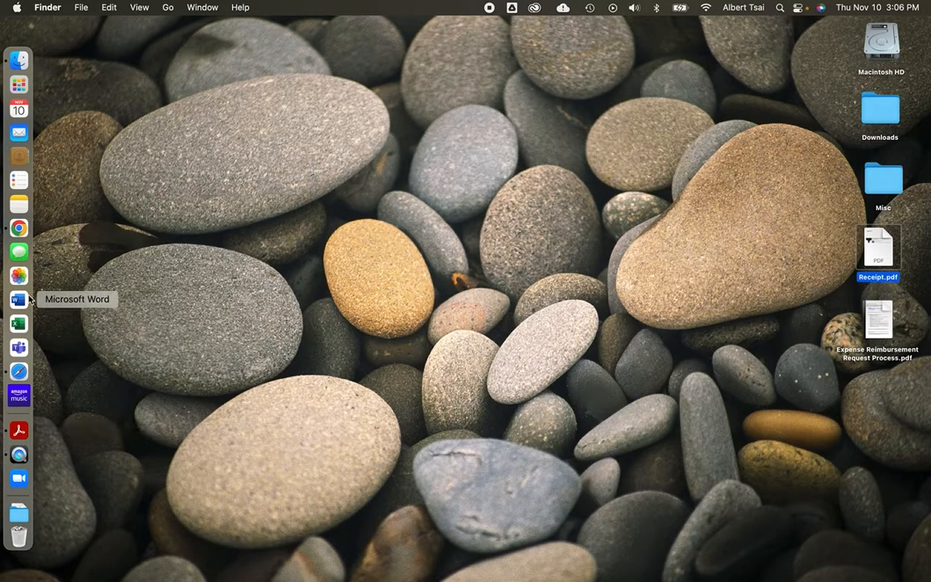
click(19, 228)
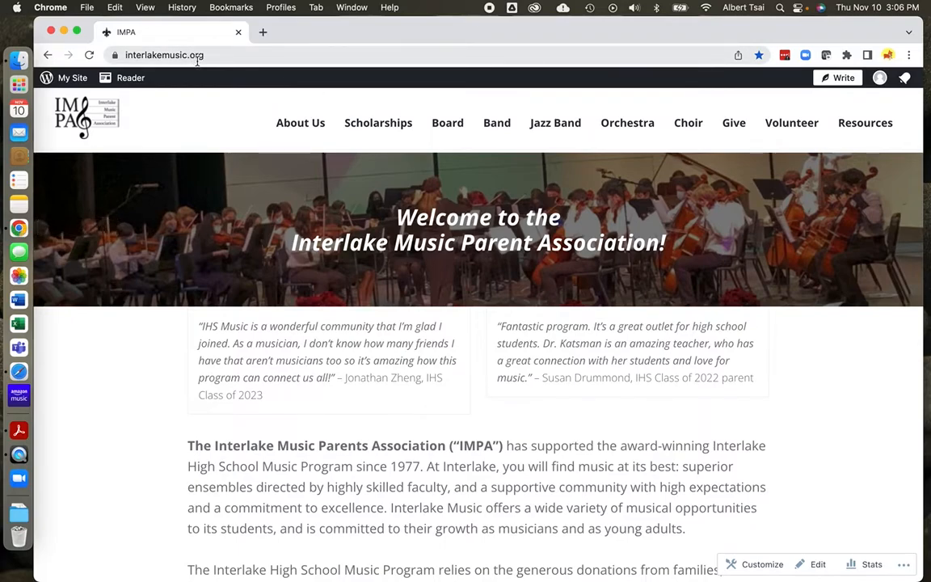
From the Board page's Documents and Forms section, open the expense reimbursement request link
click(455, 127)
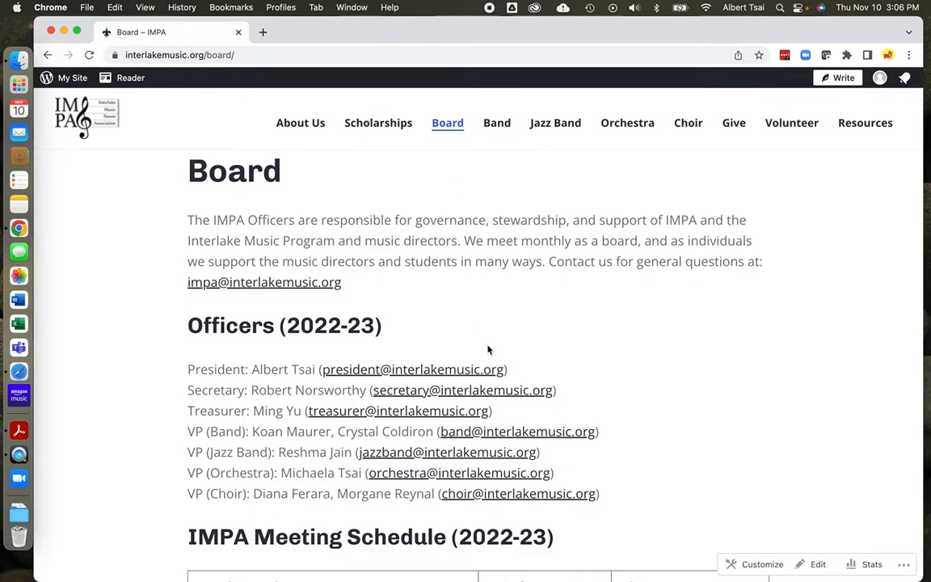
scroll(702, 355, down, 10)
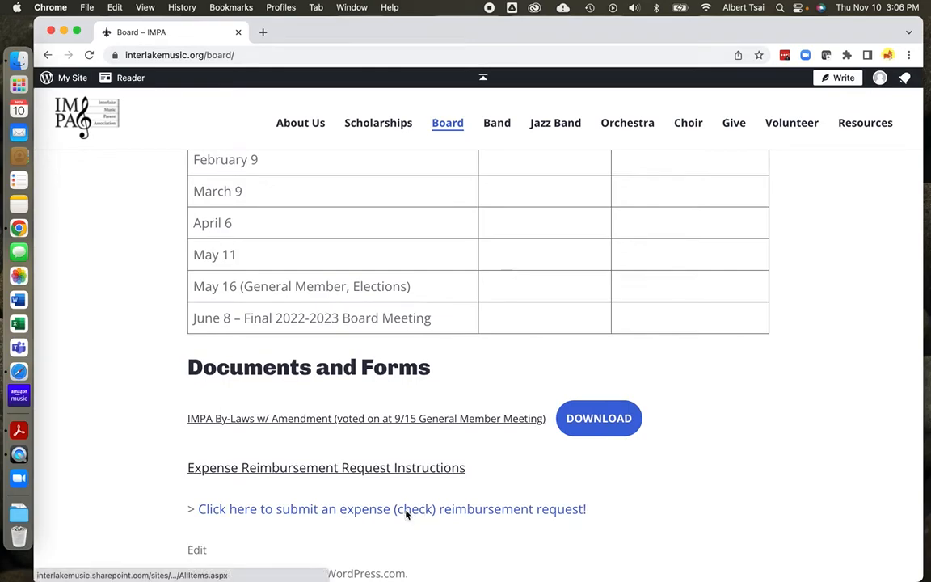
click(406, 510)
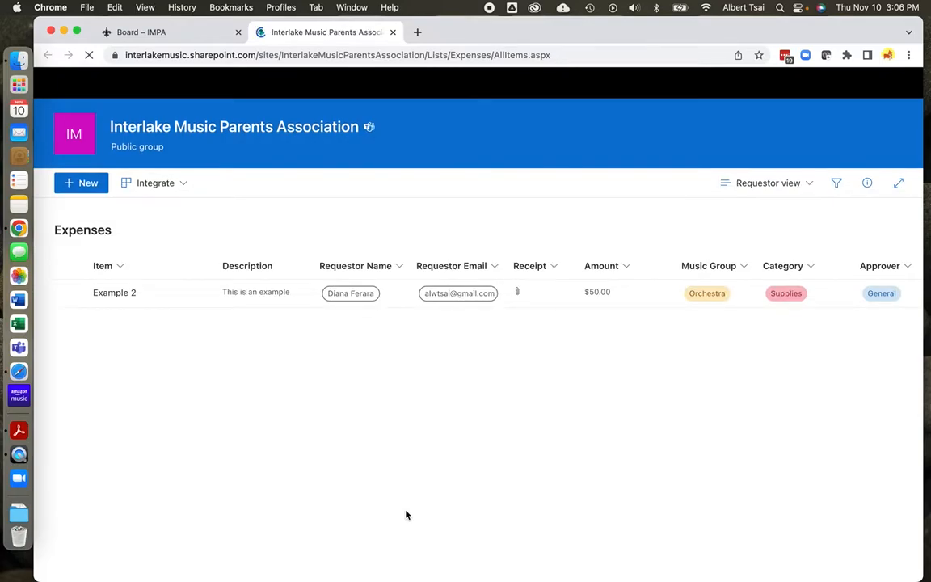
Start a new item in the Expenses list with '+ New'
click(83, 184)
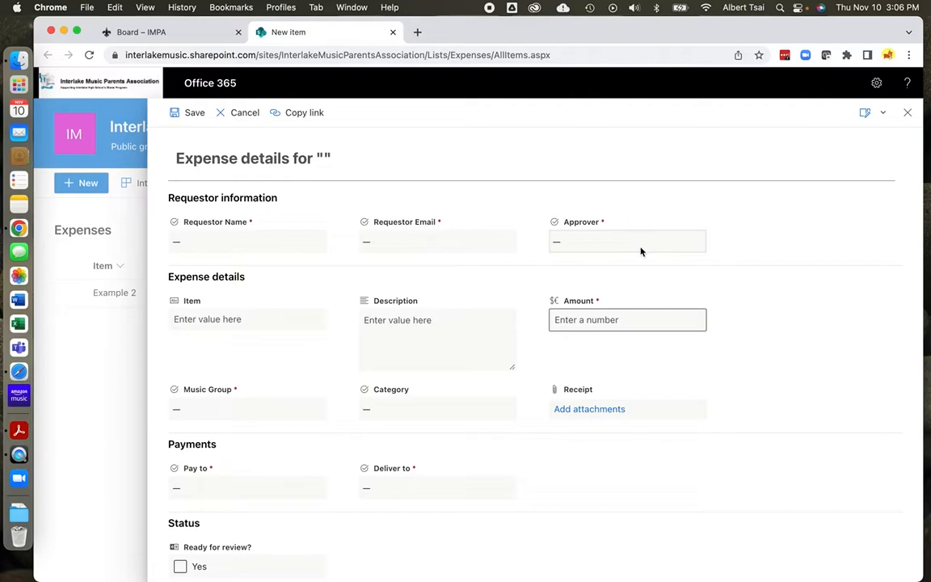
Choose the requestor's name from the existing names in the Requestor Name field
click(267, 247)
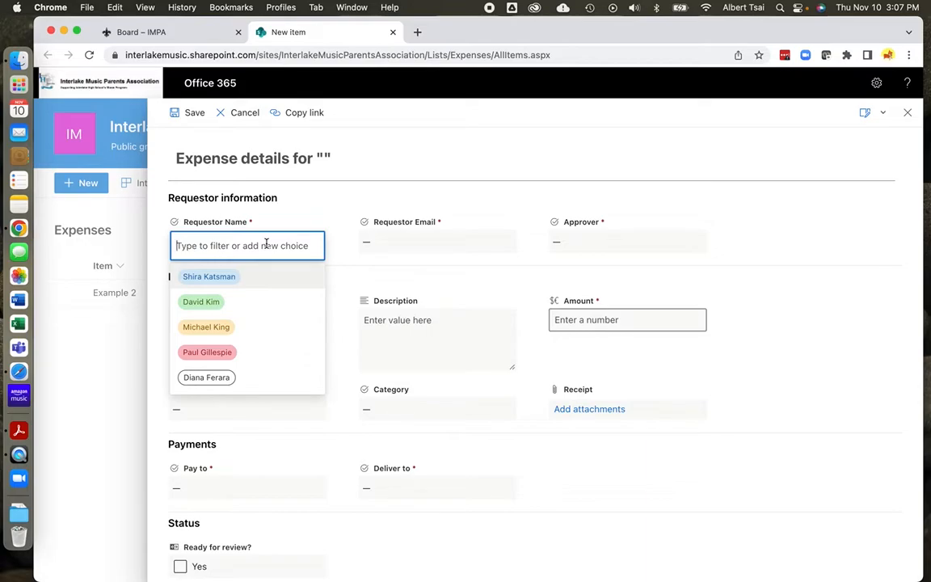
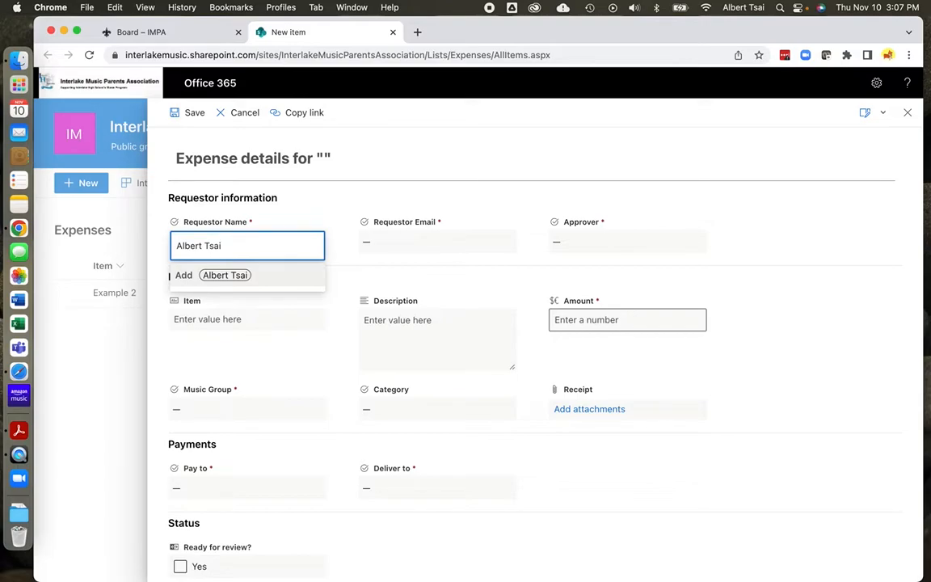
key(super+a)
key(BackSpace)
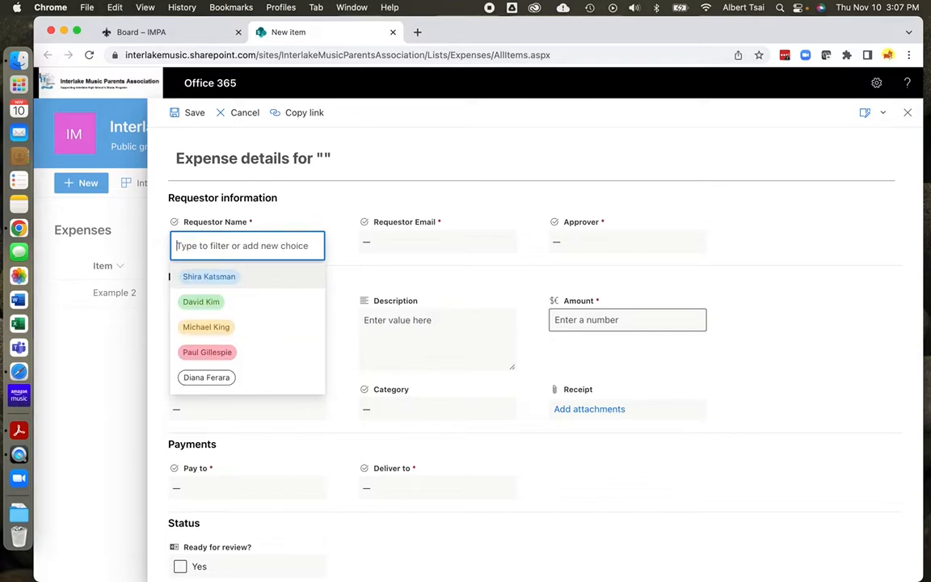
click(209, 277)
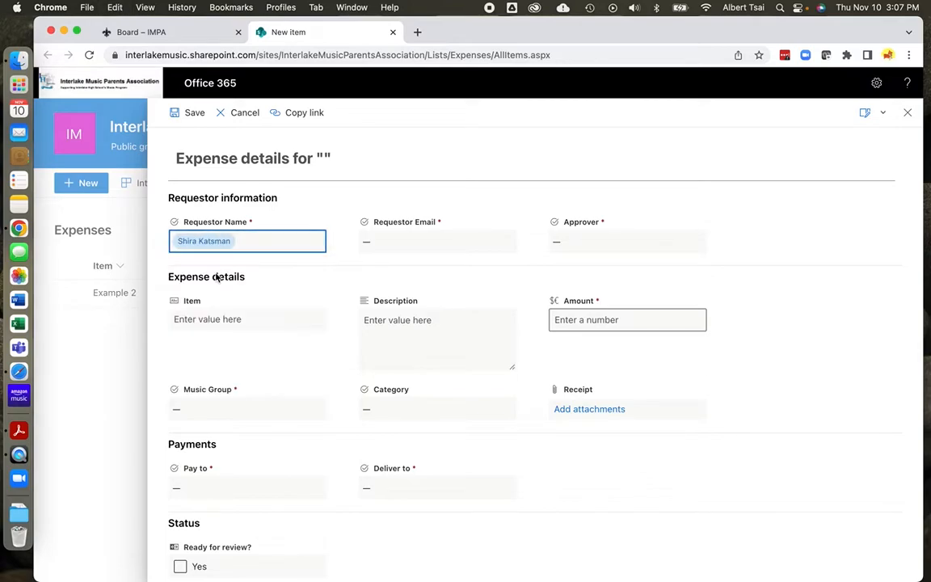
Enter the requestor's e-mail address in the Requestor Email field
click(398, 242)
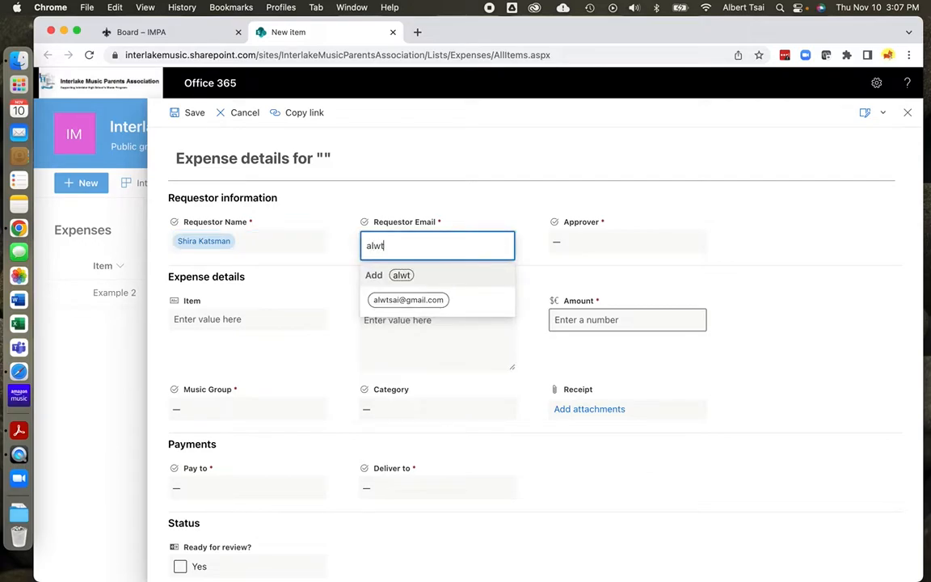
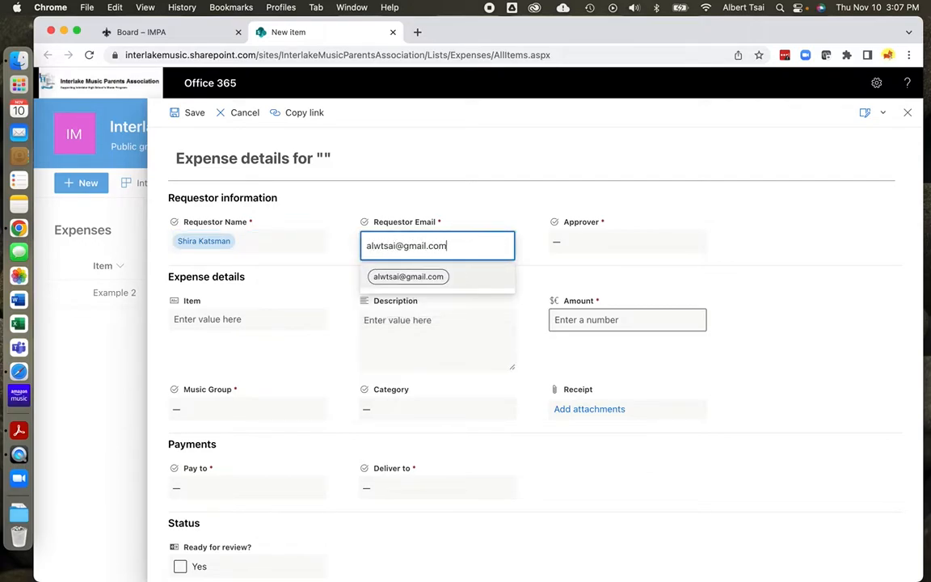
click(579, 246)
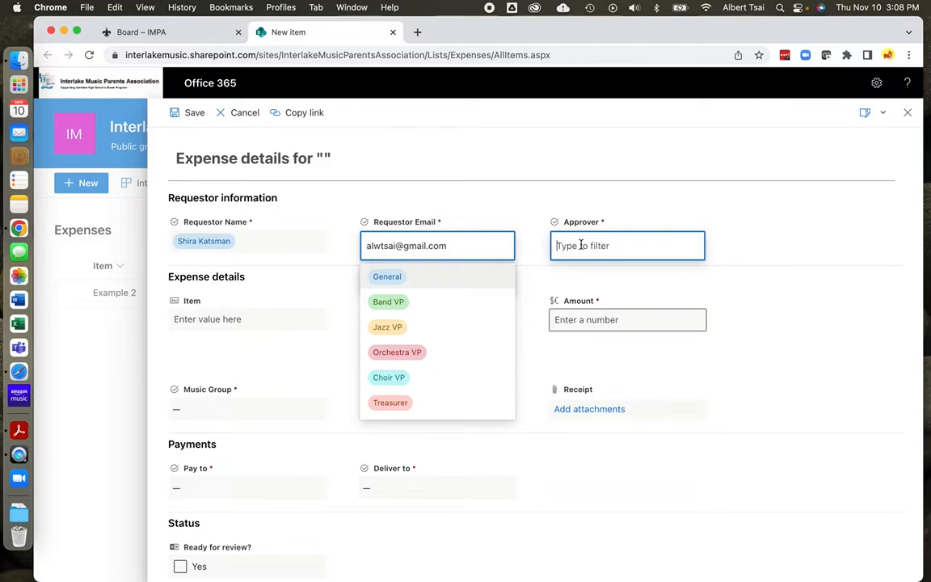
Pick Orchestra VP from the Approver dropdown choices
text(Orchest)
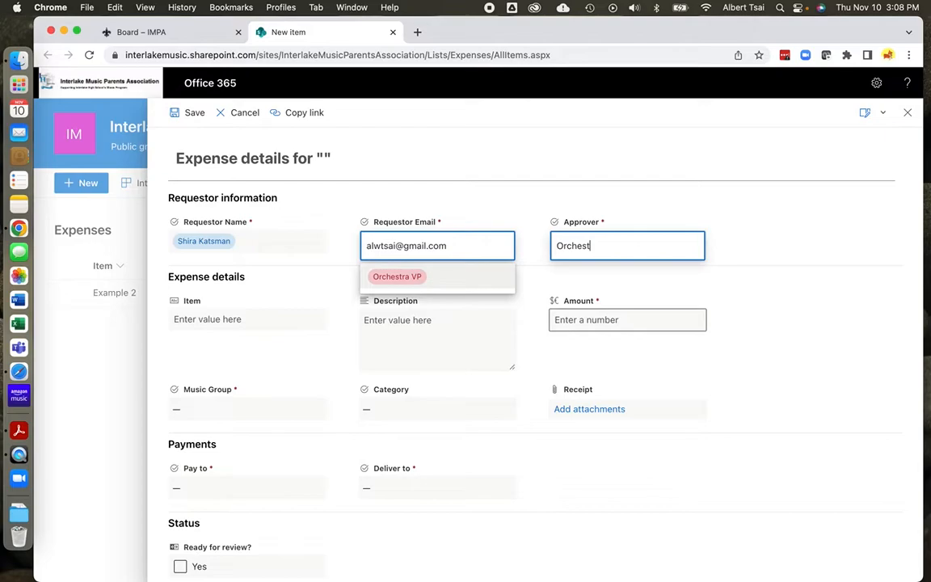
key(super+a)
key(BackSpace)
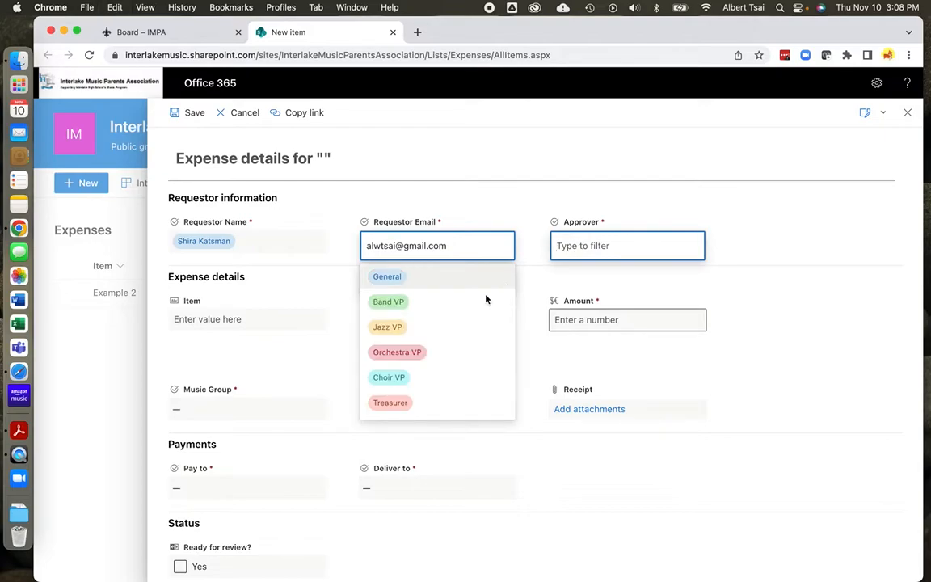
click(410, 354)
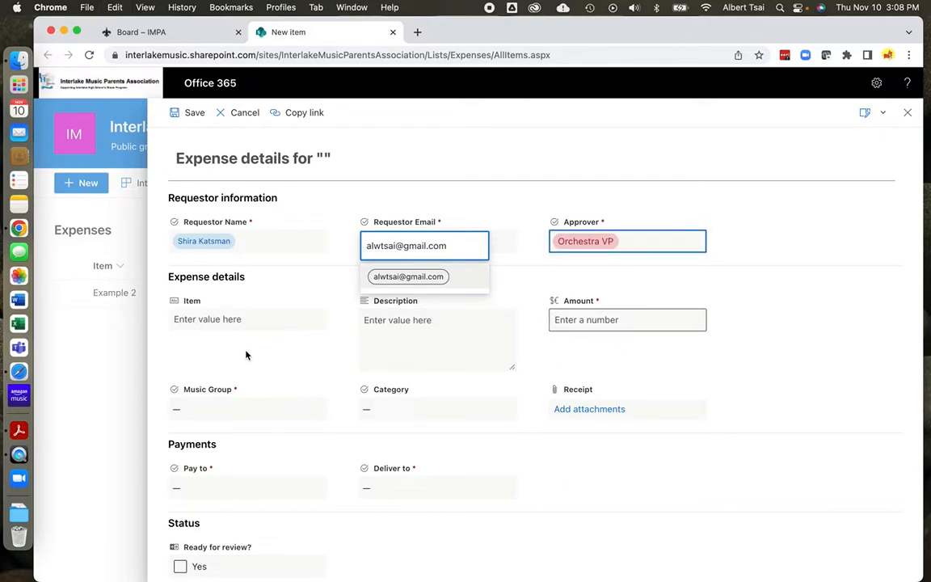
click(240, 318)
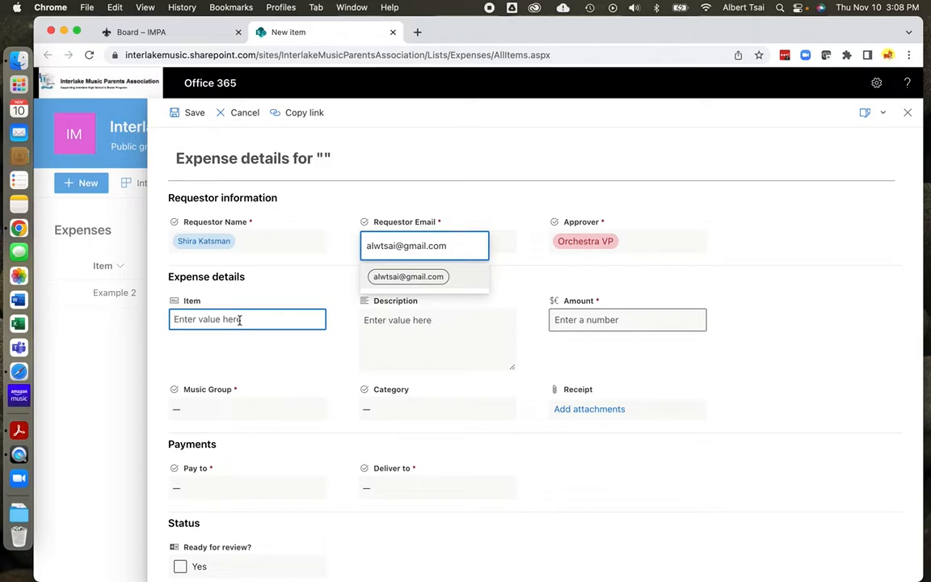
Enter 'Transportation' as the expense item and accept the suggested requestor e-mail
text(Transportation)
click(401, 339)
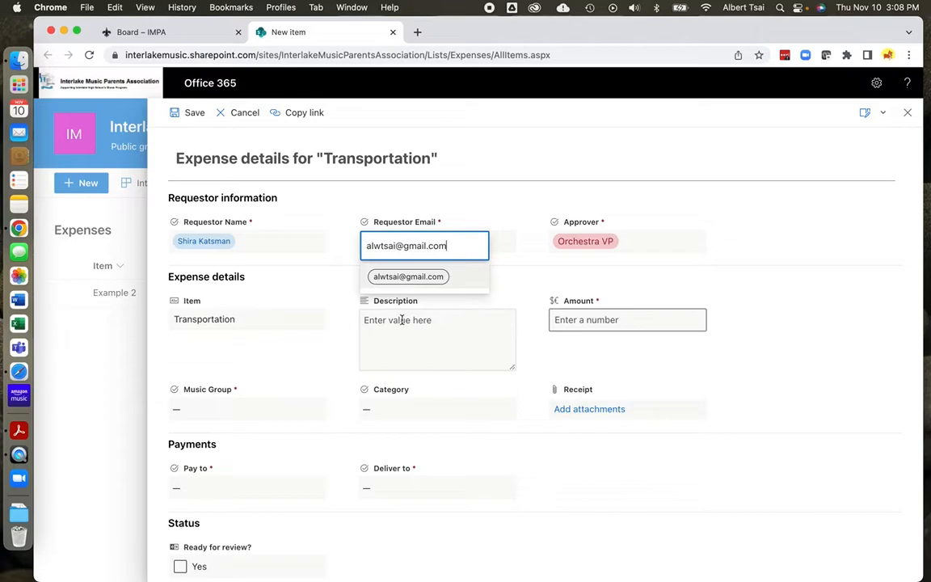
click(412, 275)
Enter description 'Portland Starlight Parade bus (2022)' and amount 500
click(403, 330)
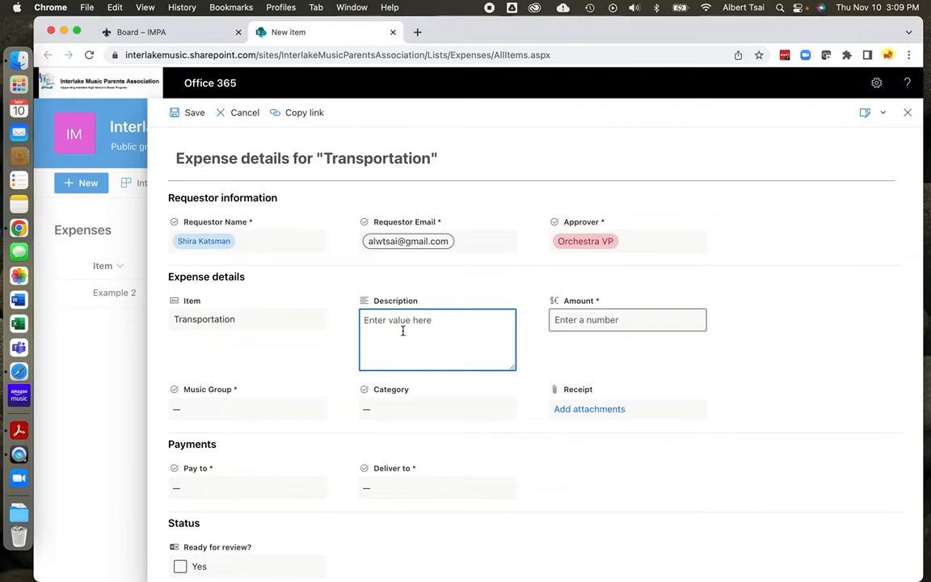
text(Portland Starlight Parade bus (2022))
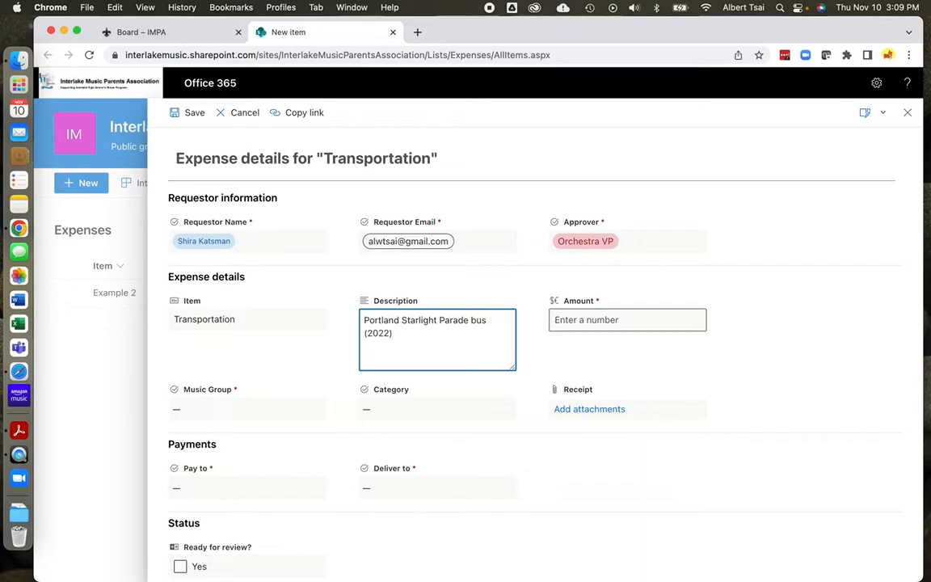
click(574, 323)
text(500)
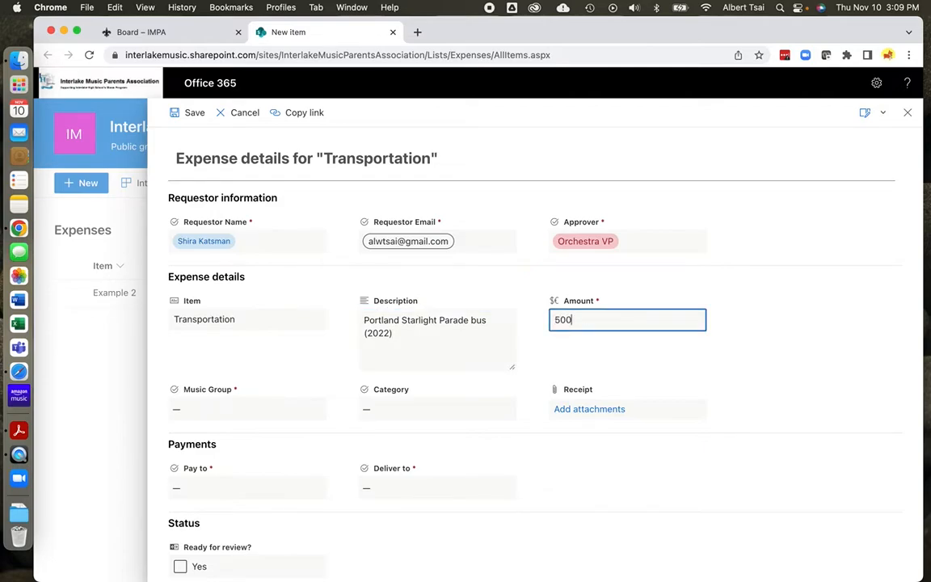
Choose Band for Music Group and Trips for Category
click(225, 415)
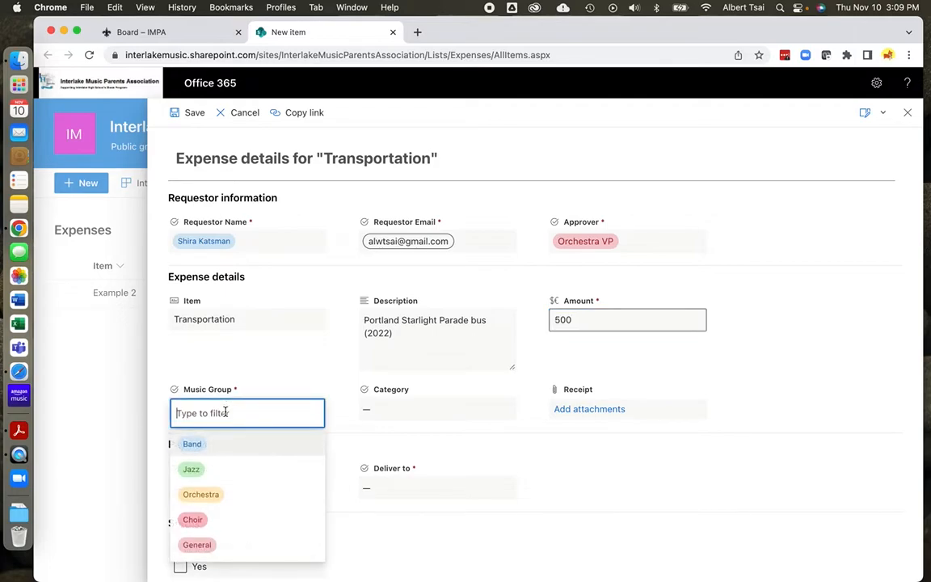
click(198, 445)
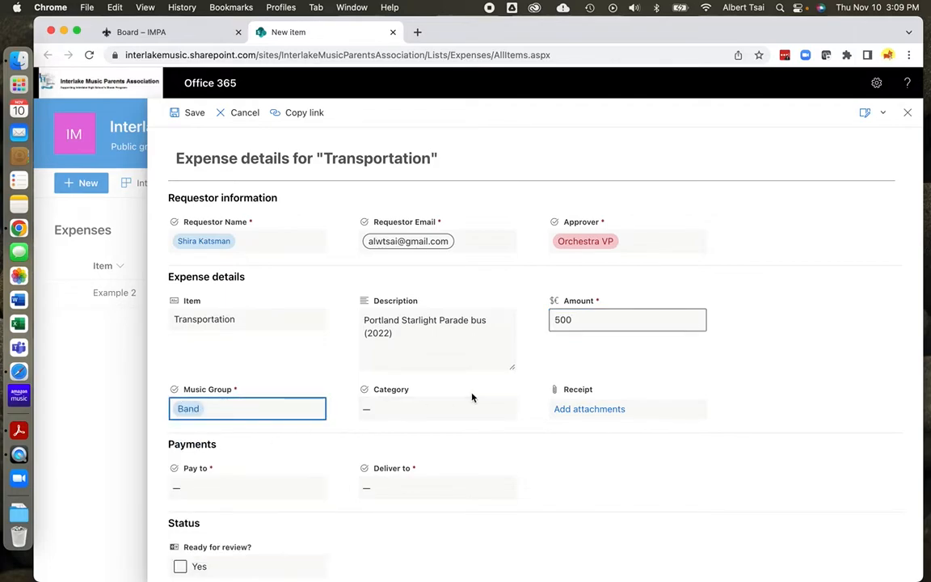
click(408, 412)
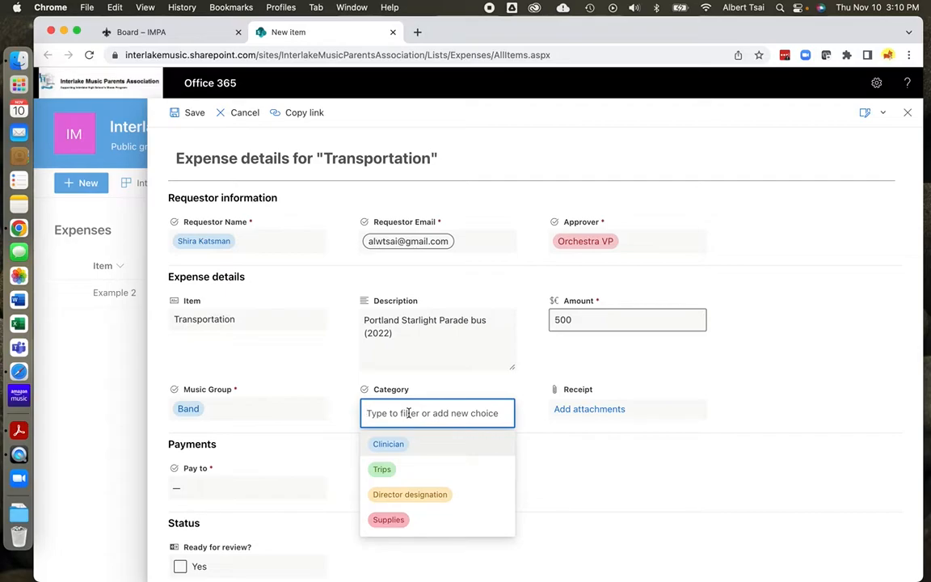
click(387, 476)
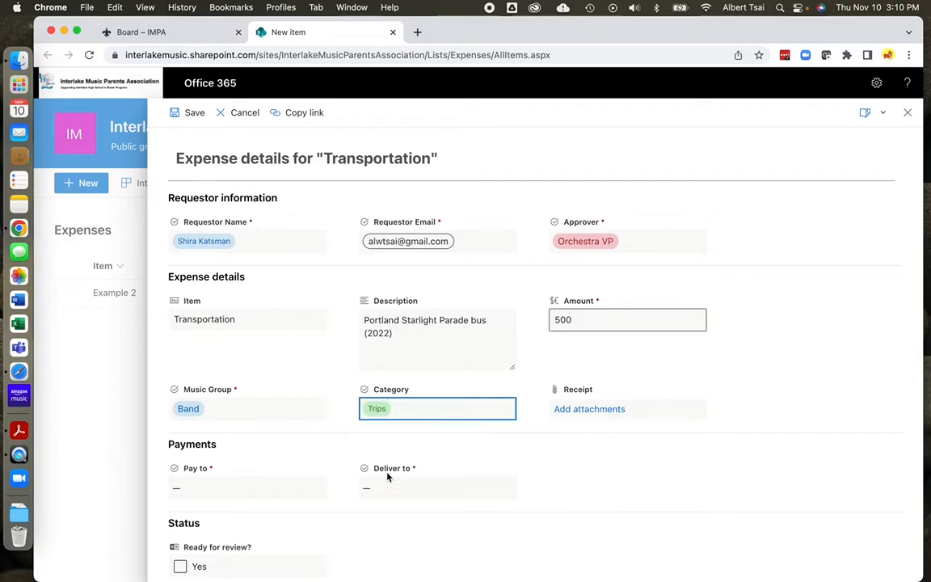
Attach Receipt.pdf from the Desktop to the expense item
click(598, 413)
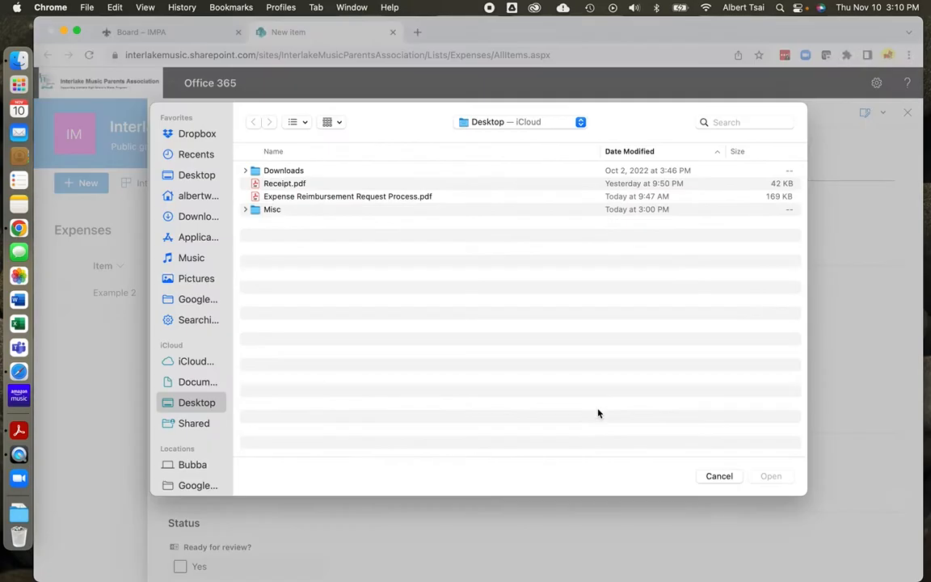
click(565, 122)
click(391, 250)
click(296, 187)
click(770, 479)
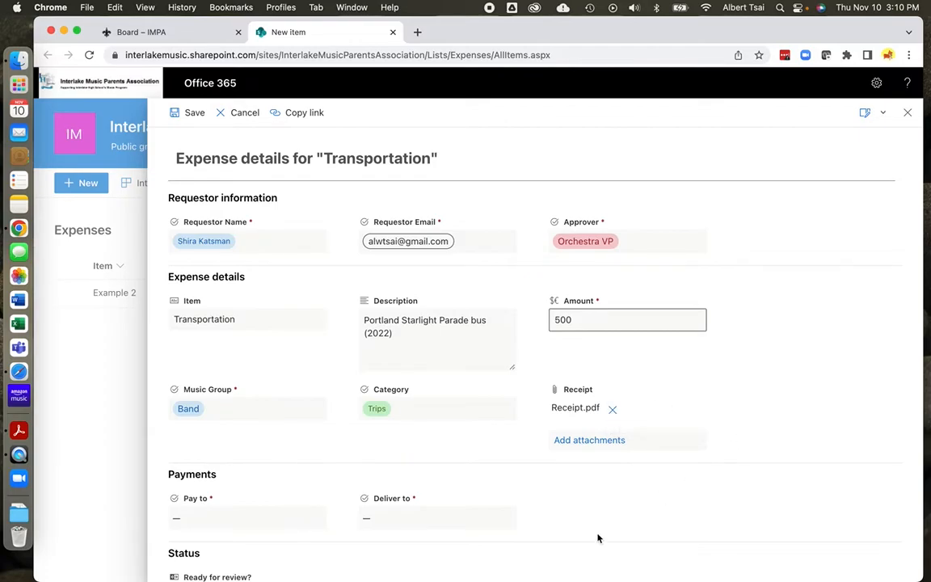
Choose Interlake High School in the Pay to dropdown
scroll(407, 505, down, 2)
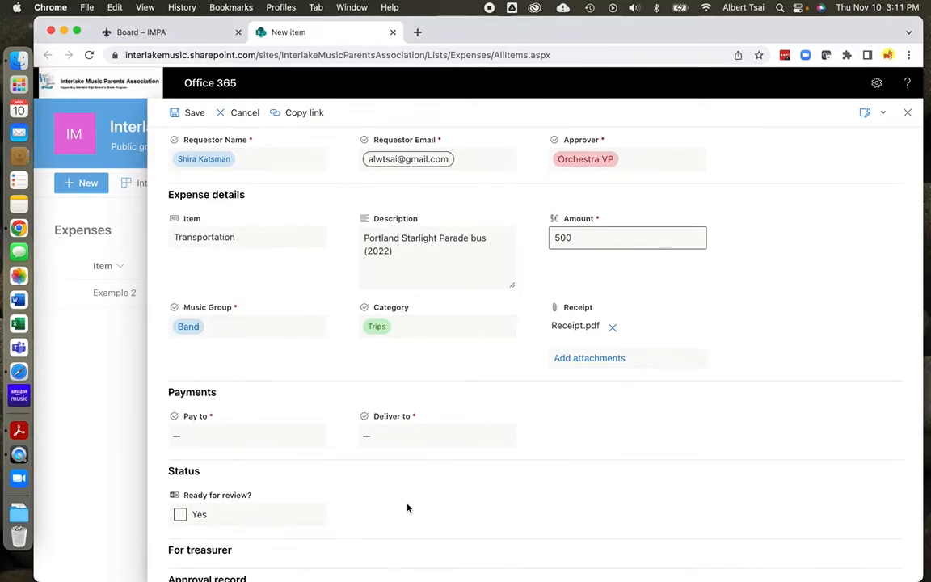
click(271, 441)
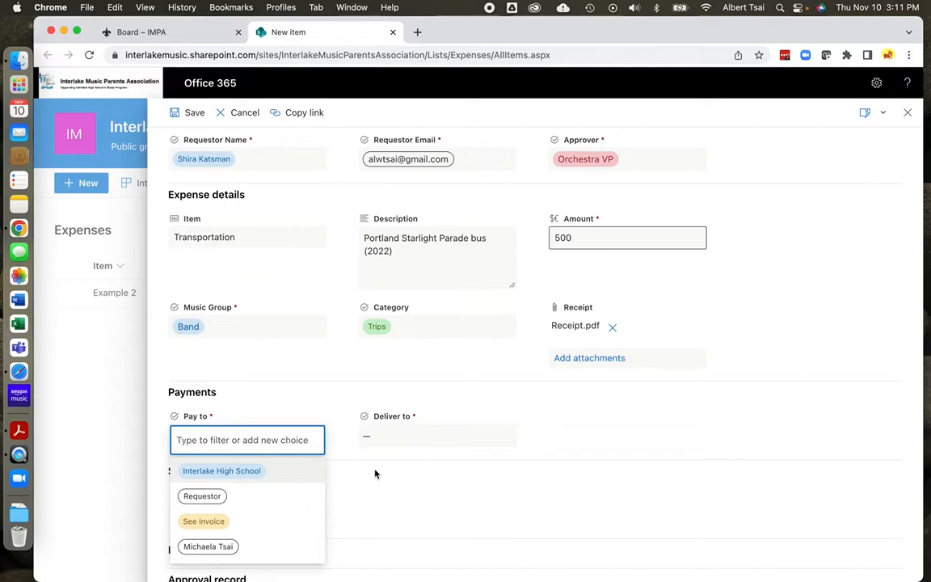
click(243, 469)
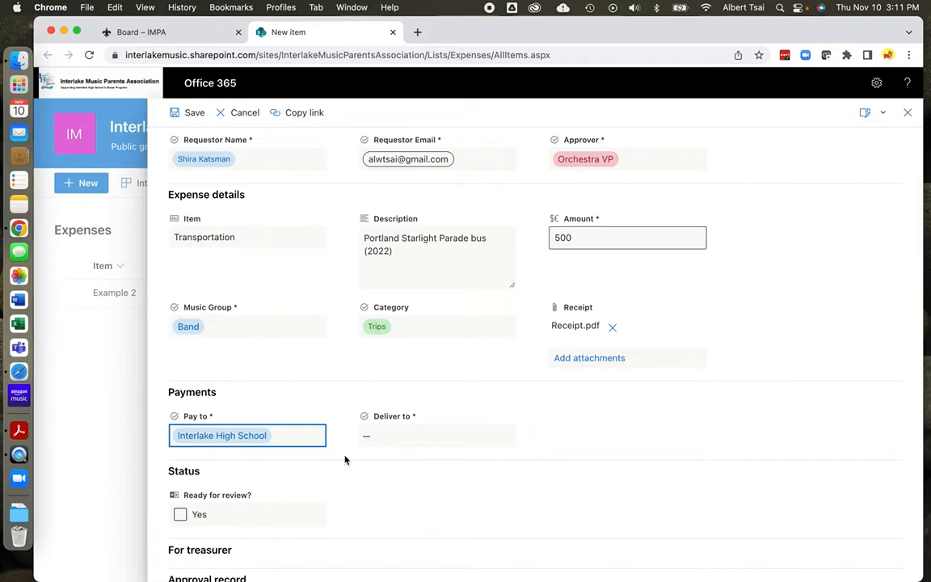
click(410, 437)
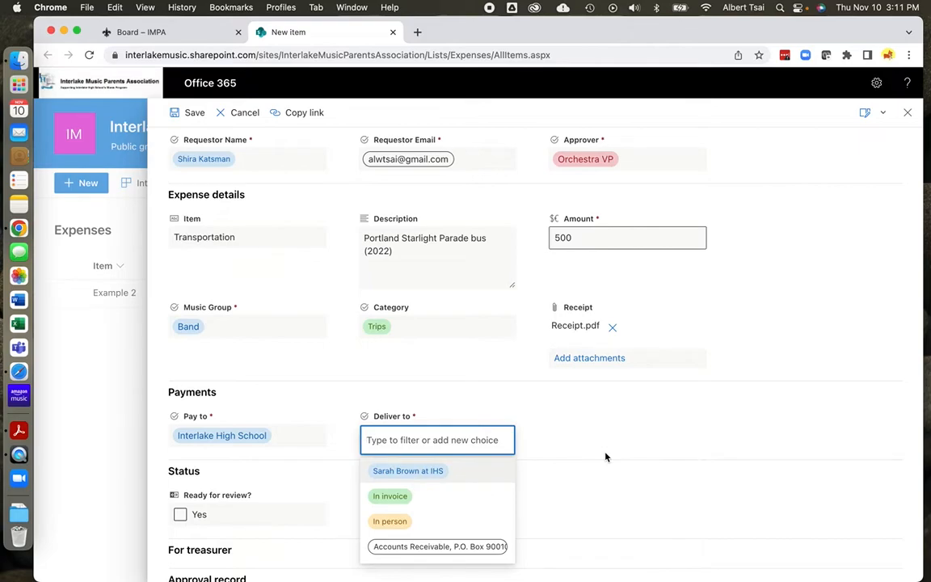
After trying In invoice and In person, set Deliver to the Accounts Receivable P.O. Box address
click(376, 497)
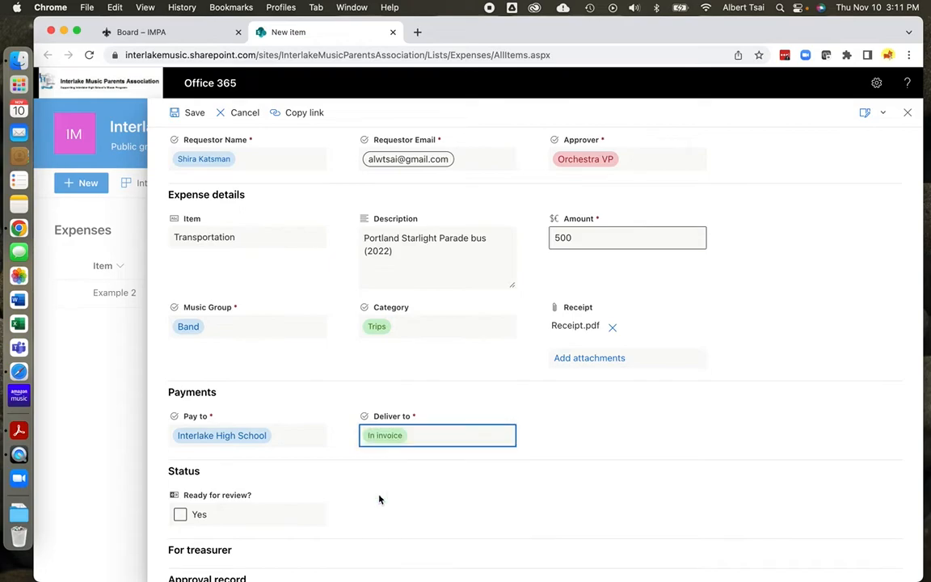
click(466, 439)
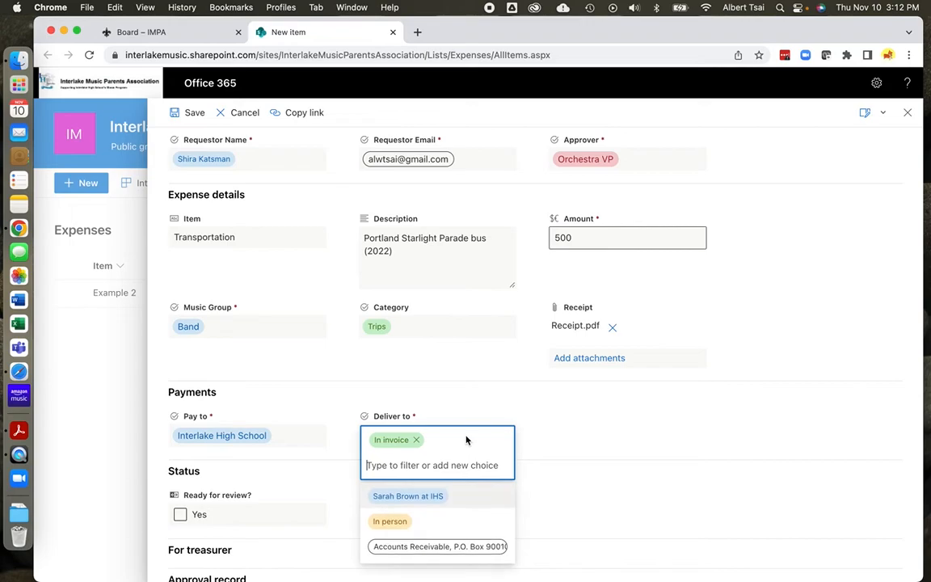
click(395, 523)
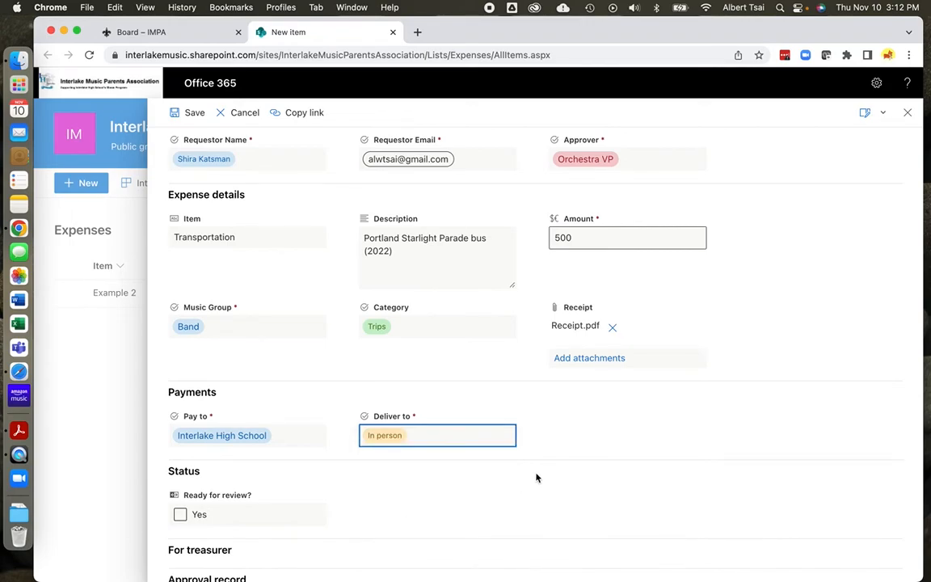
click(454, 440)
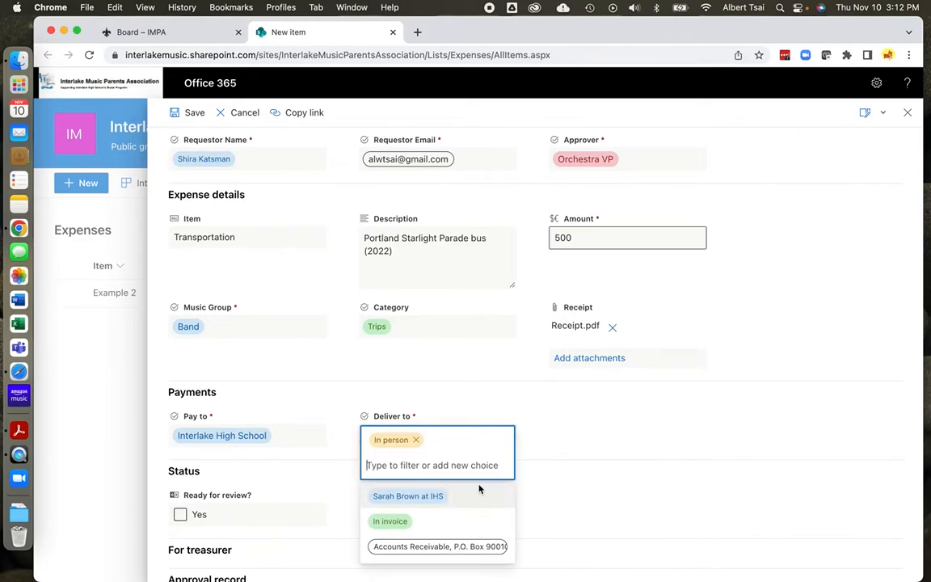
click(452, 546)
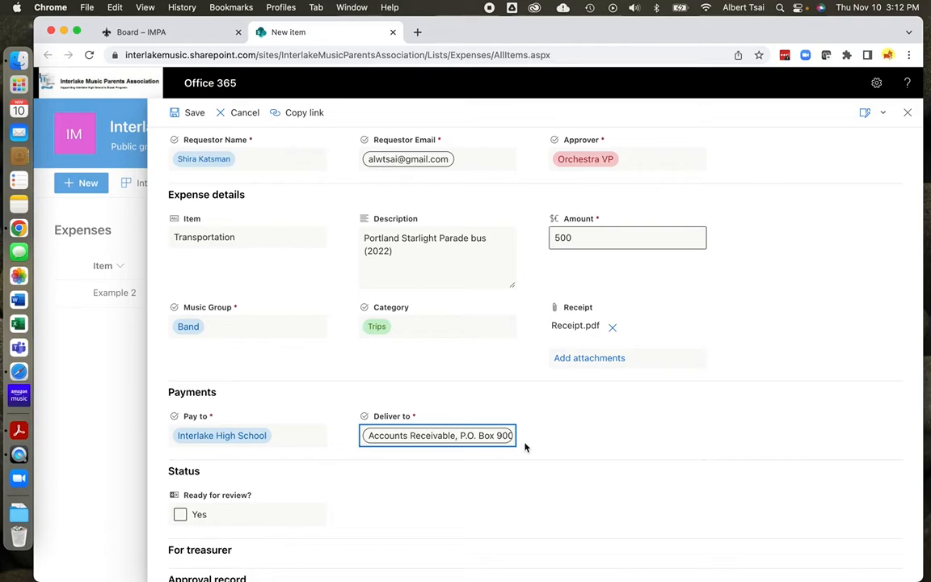
scroll(374, 496, down, 3)
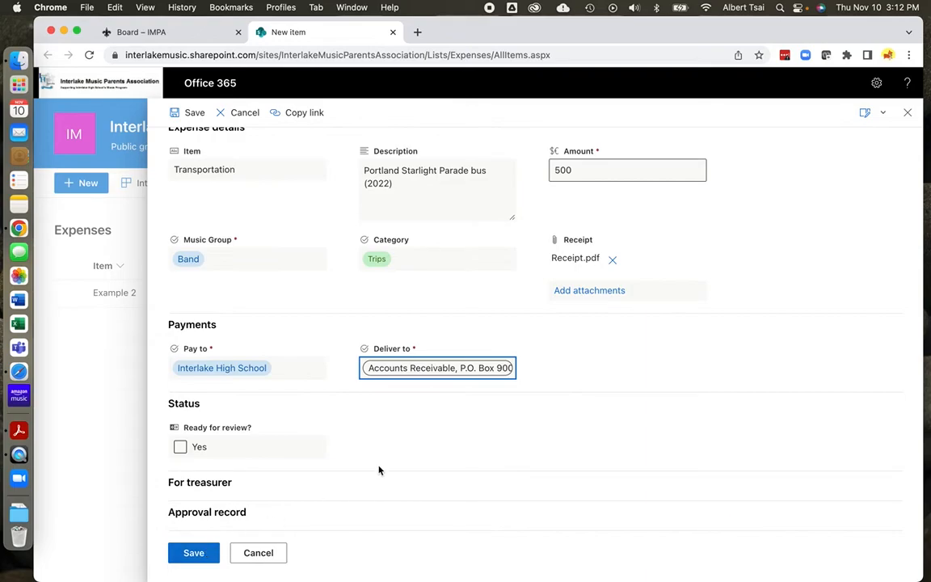
Set the 'Ready for review?' checkbox to Yes on the Transportation expense
click(315, 451)
click(180, 449)
click(180, 450)
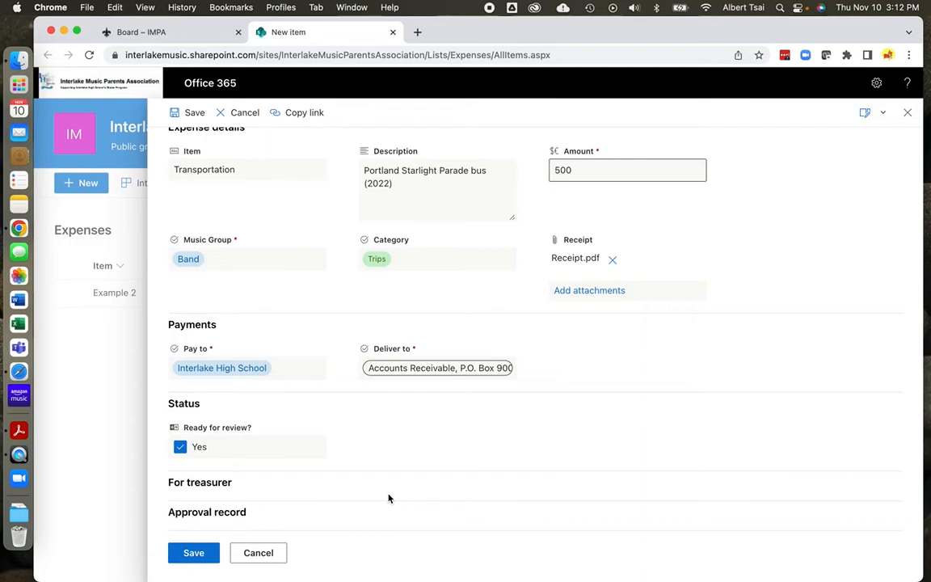
Submit the new Transportation expense form and return to the Expenses list
click(262, 554)
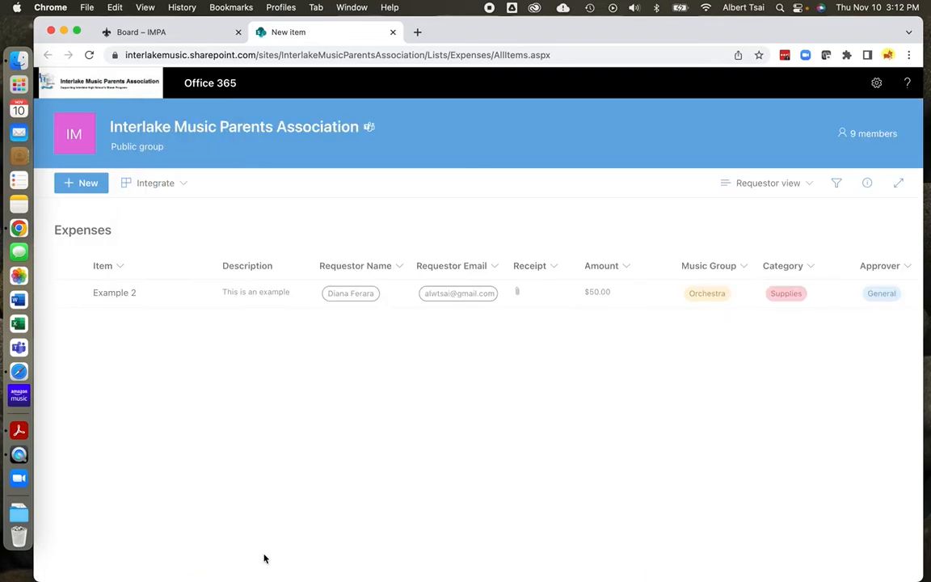